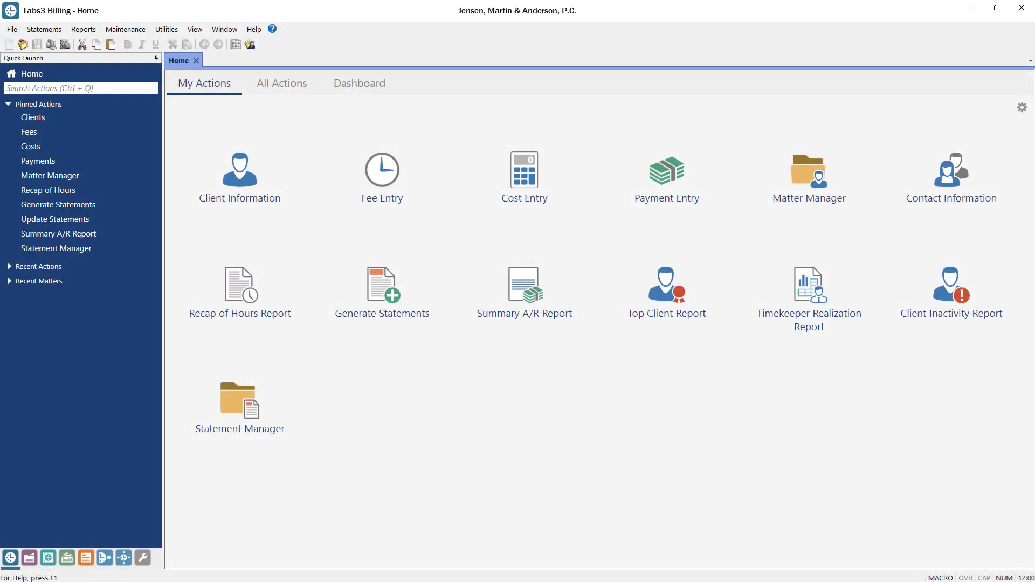
# Run Check for Updates from Quick Launch, reporting Version 2022 available.
pyautogui.click(128, 88)
pyautogui.write('Check for Updates')
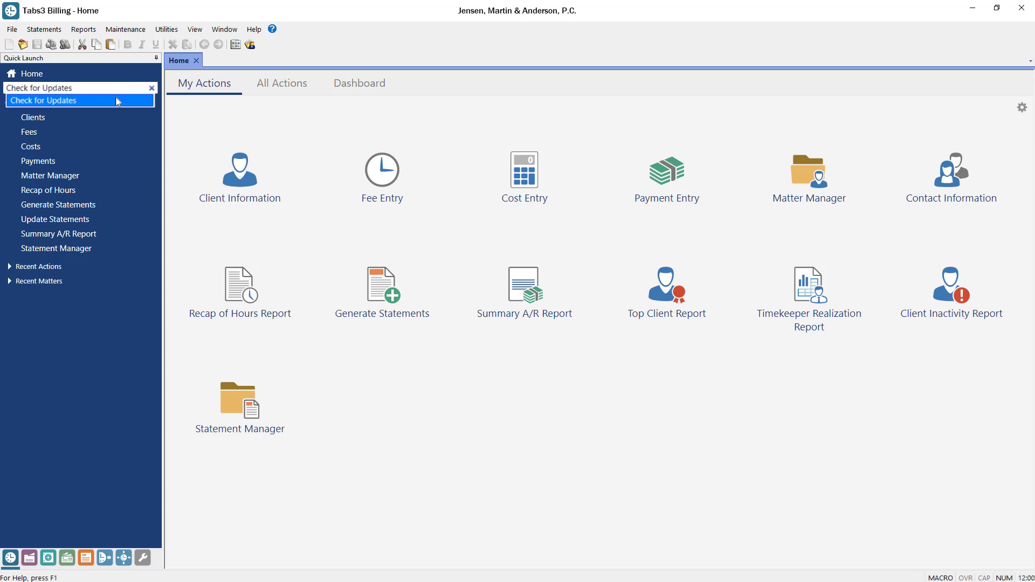
pyautogui.click(117, 100)
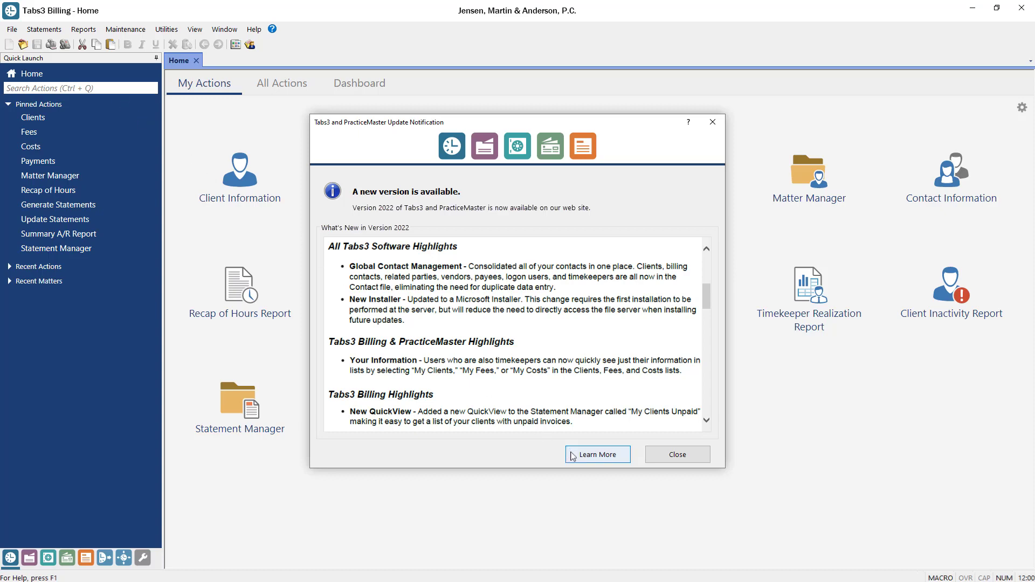
pyautogui.click(598, 454)
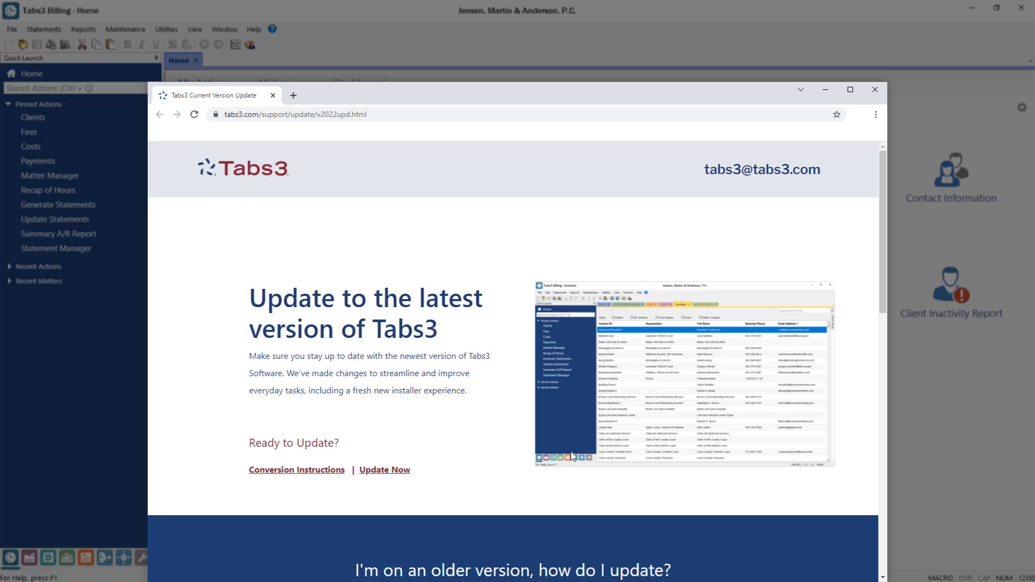
pyautogui.click(325, 472)
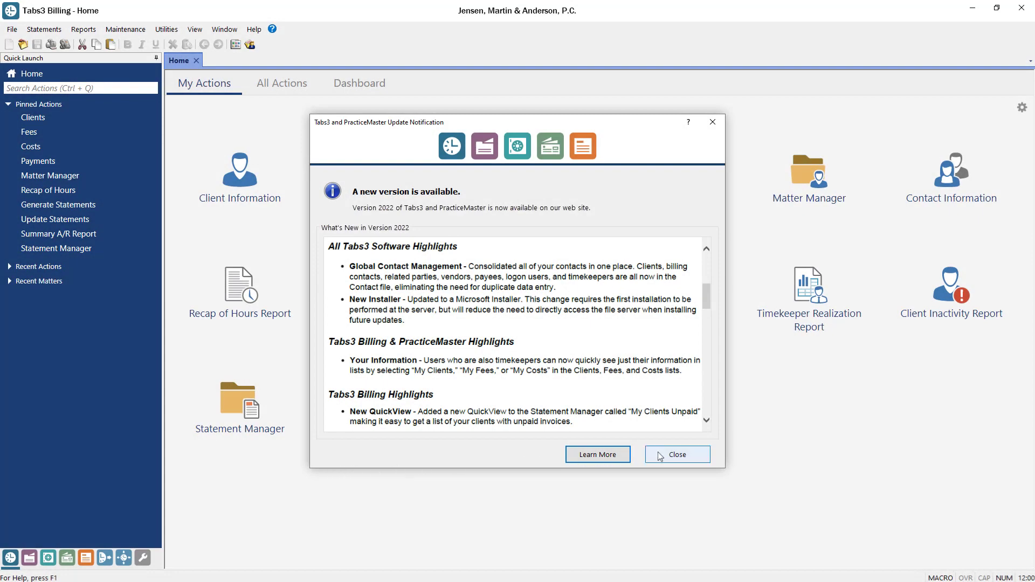
# Dismiss the Tabs3 and PracticeMaster Update Notification to return to Home.
pyautogui.click(659, 456)
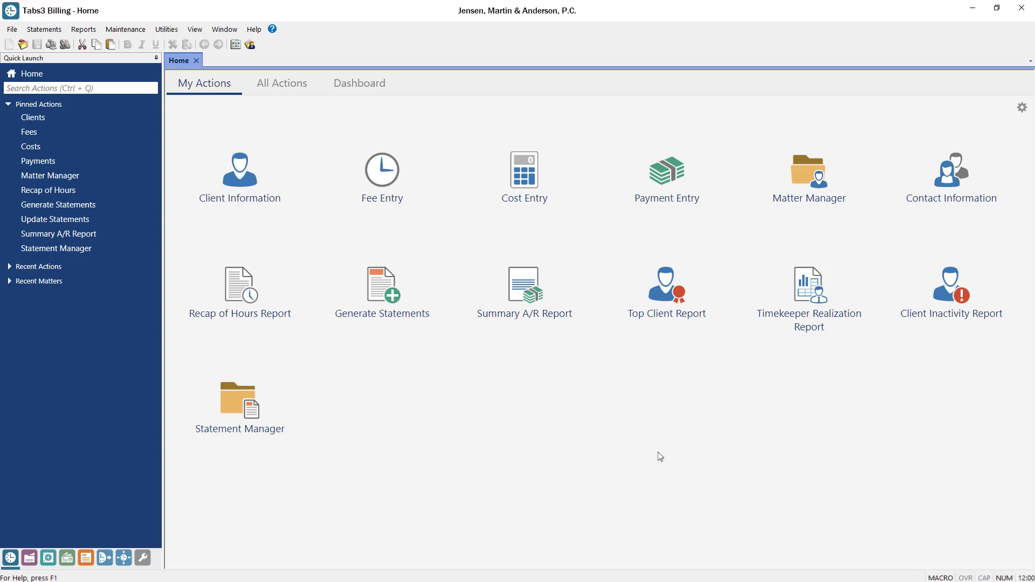
# Lock out all other users indefinitely via Quick Launch, then minimize the Lockout Active notice.
pyautogui.click(123, 83)
pyautogui.write('Lock Out All Users')
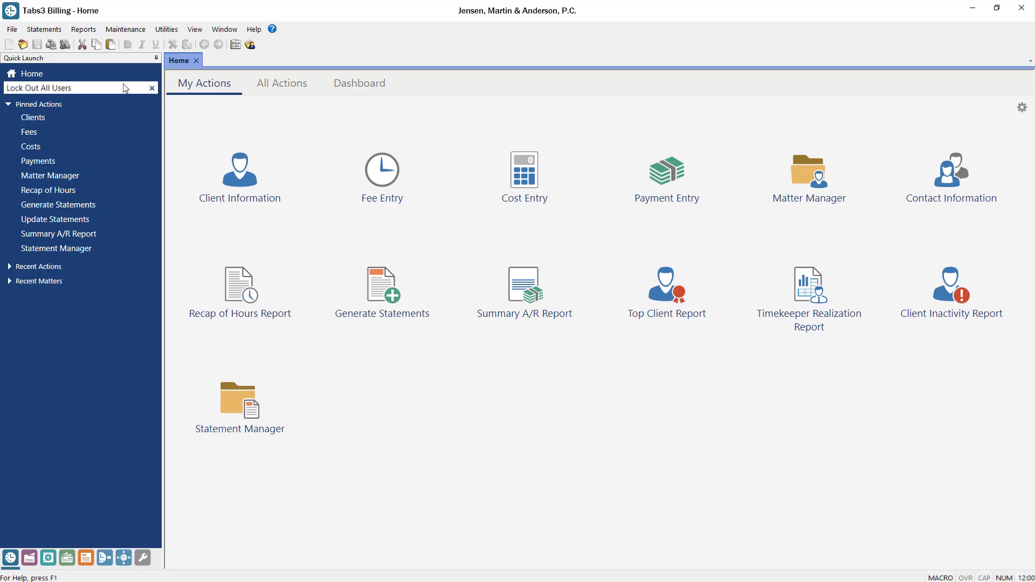
pyautogui.click(137, 97)
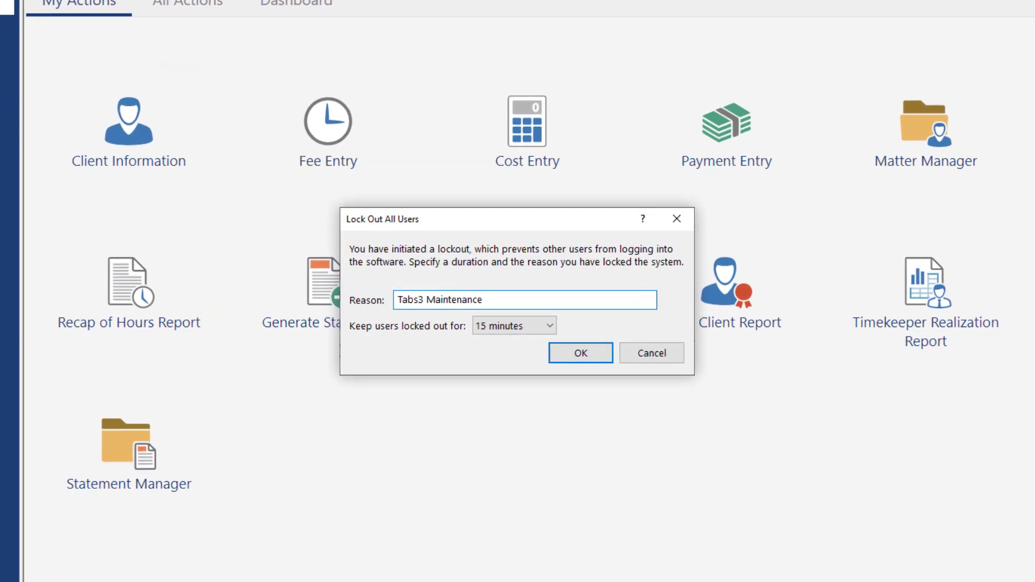
pyautogui.click(550, 325)
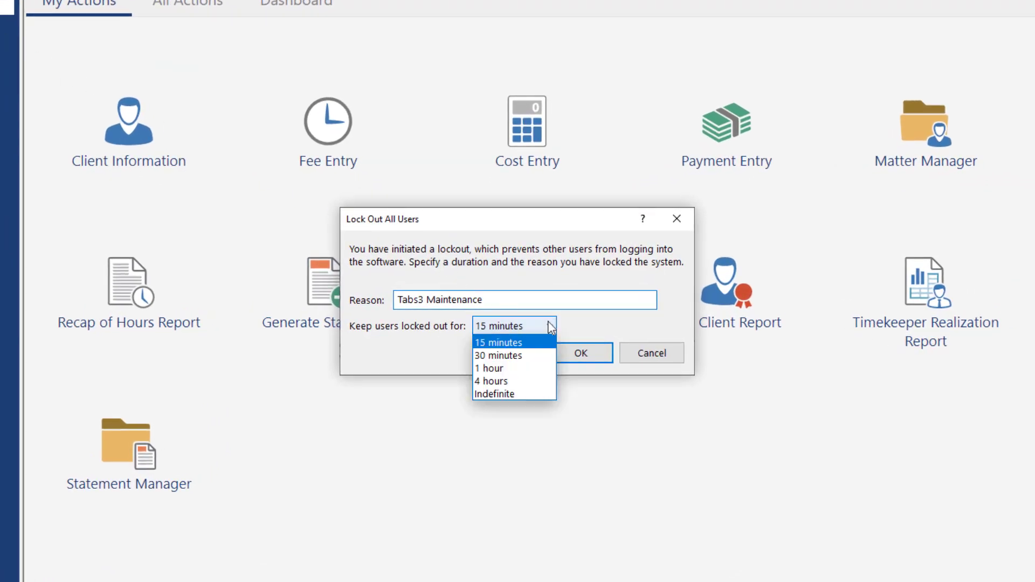
pyautogui.click(532, 394)
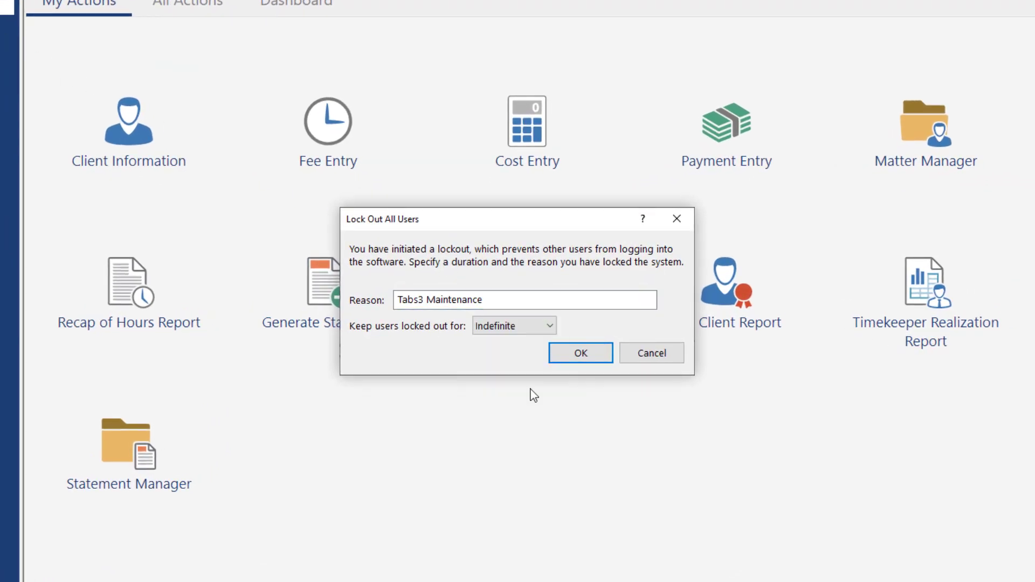
pyautogui.click(559, 352)
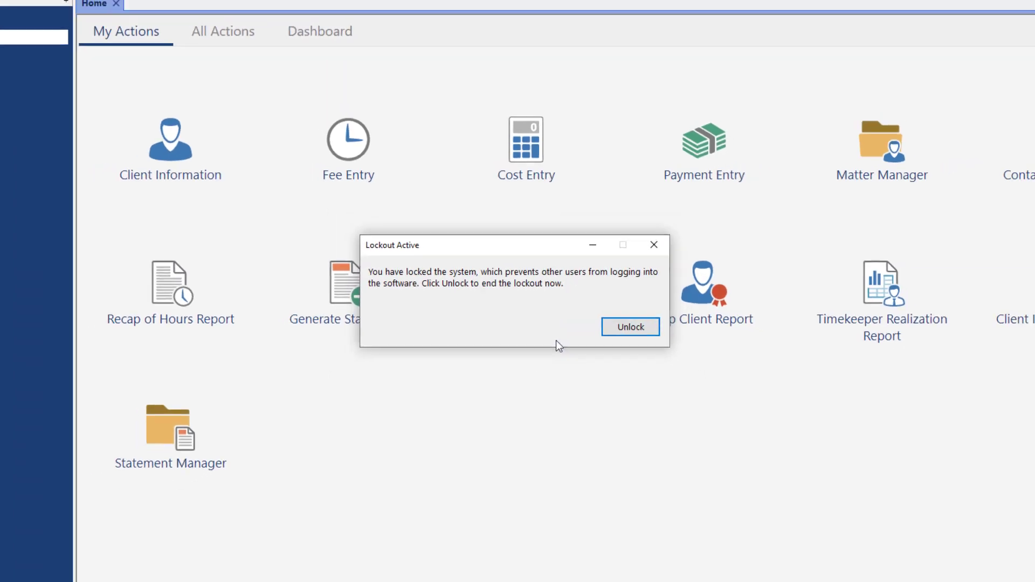
pyautogui.click(575, 253)
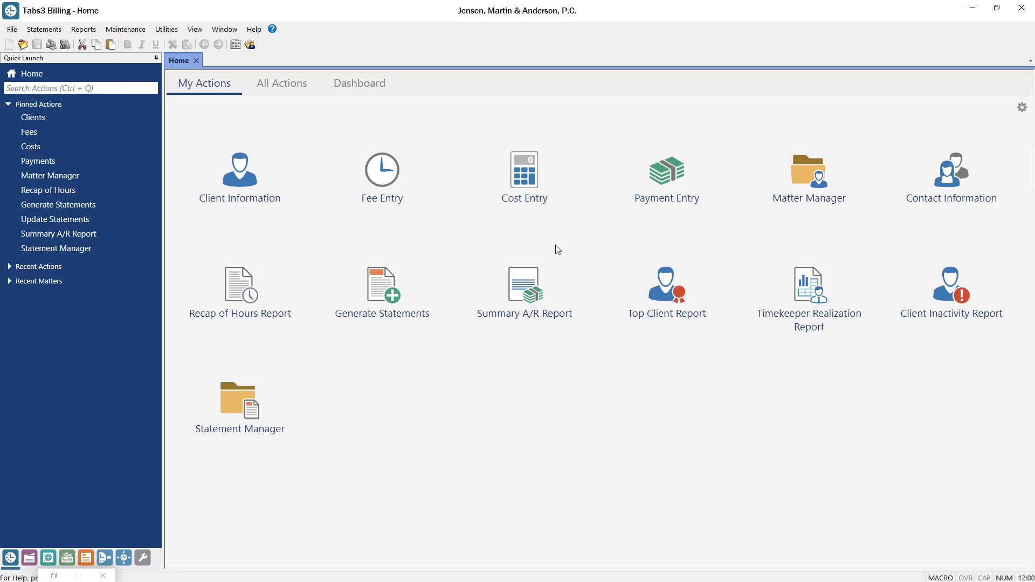
# Run a Full Scan Data File Integrity Check and acknowledge the no-issues result.
pyautogui.click(127, 83)
pyautogui.write('Data File Integrity Check')
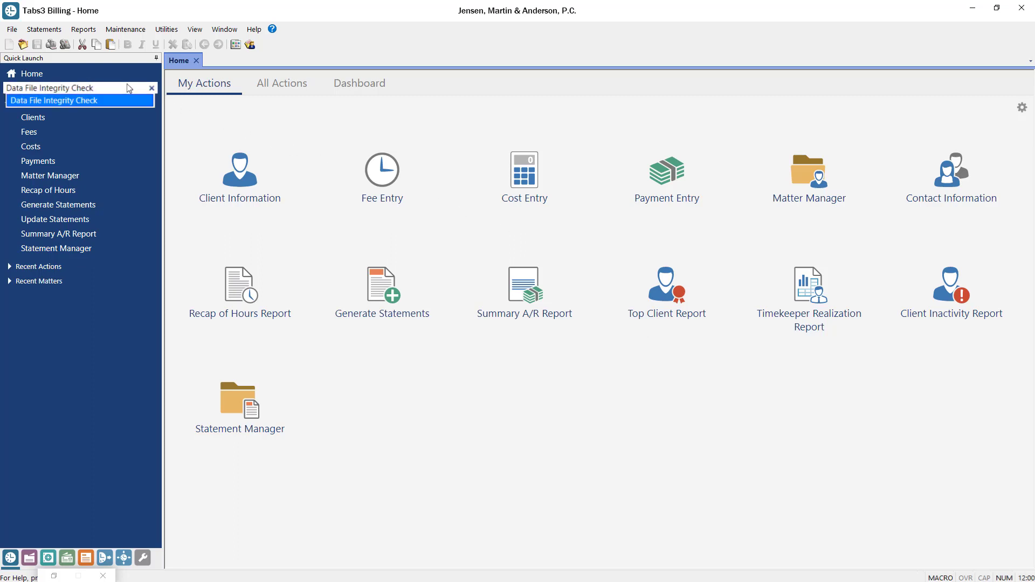
pyautogui.click(132, 100)
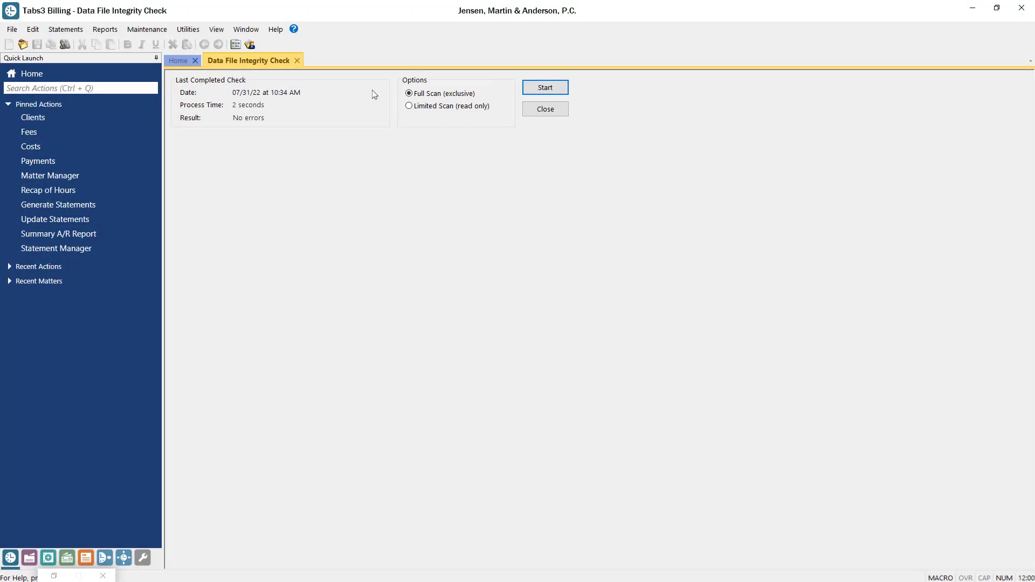
pyautogui.click(546, 87)
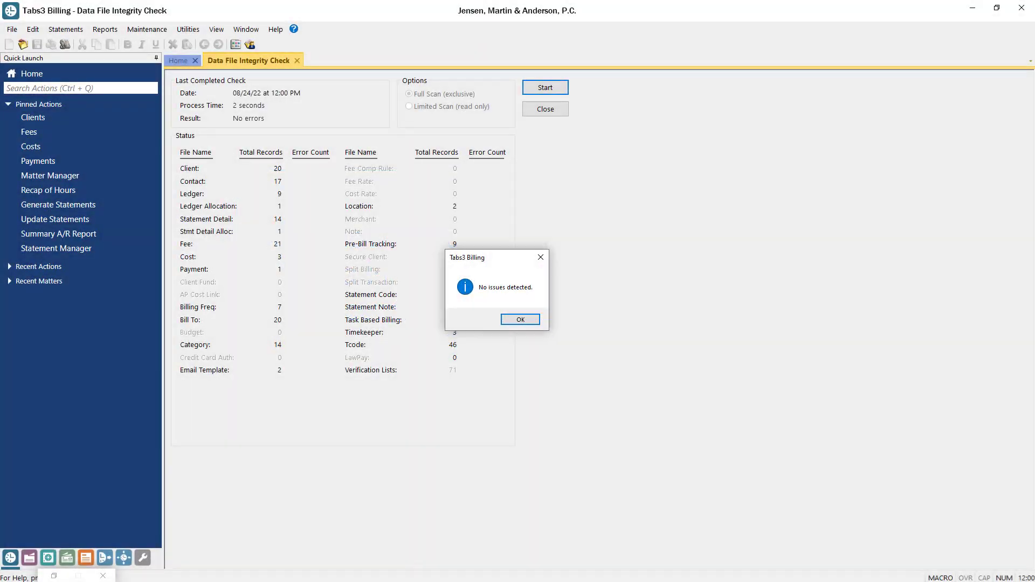
pyautogui.click(530, 320)
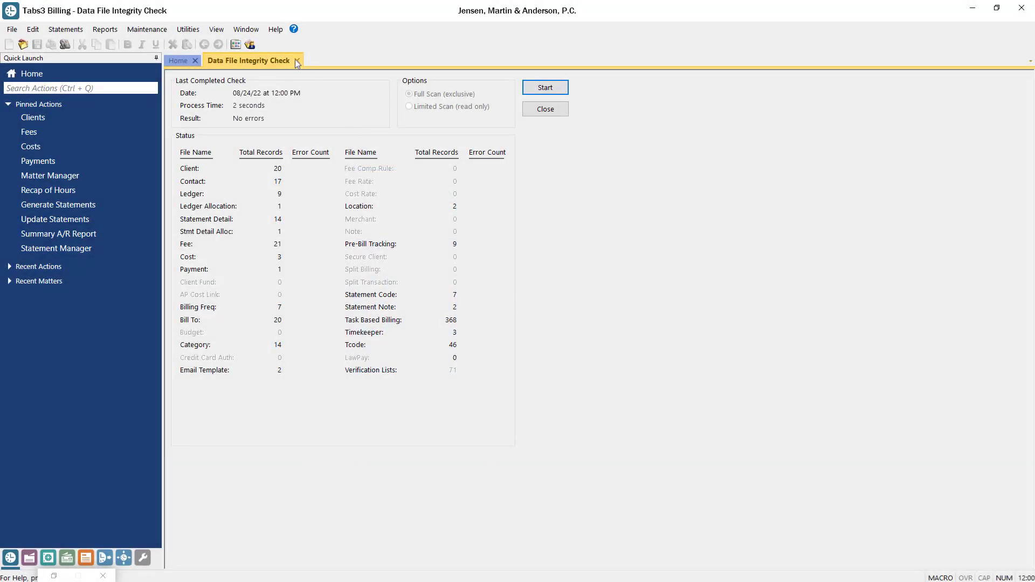
# Review the version 2021 details in About Tabs3 Billing, then exit the program.
pyautogui.click(297, 61)
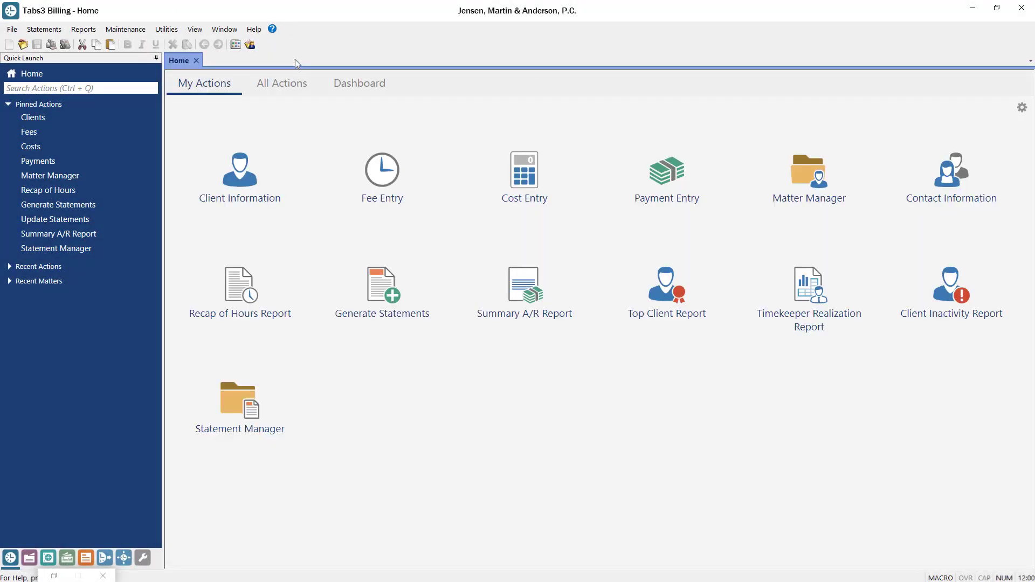
pyautogui.click(254, 30)
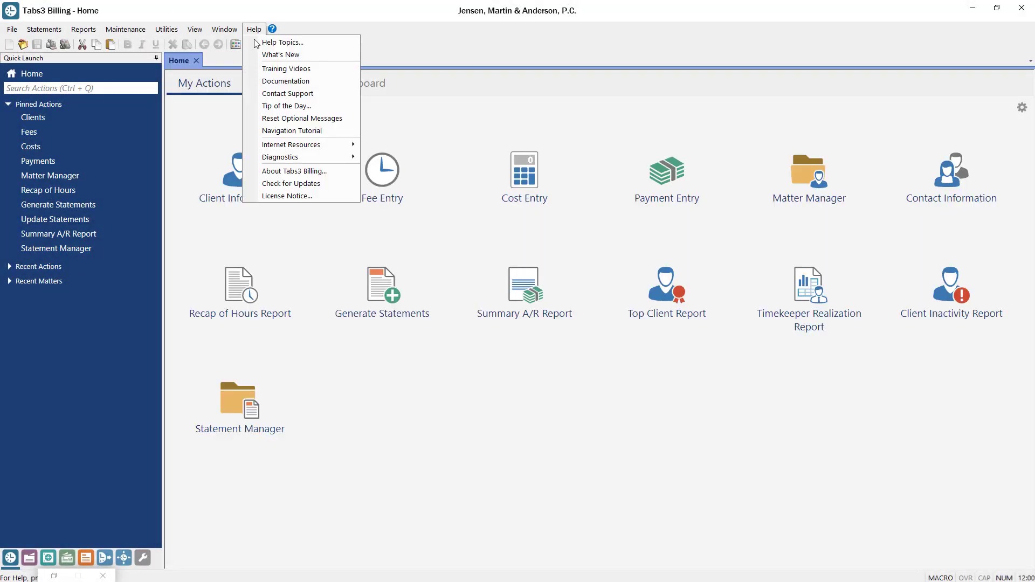
pyautogui.click(254, 170)
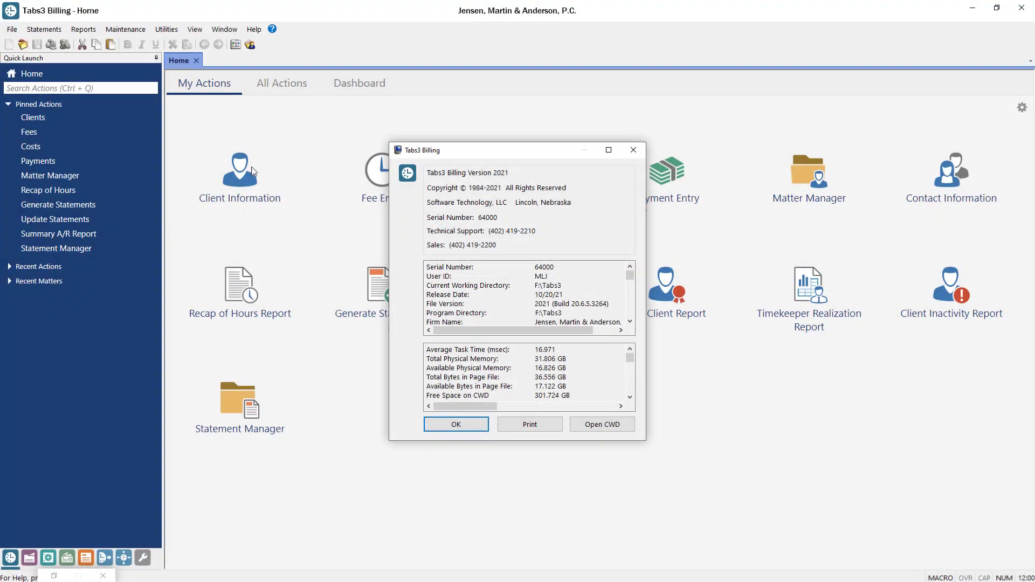
pyautogui.click(633, 150)
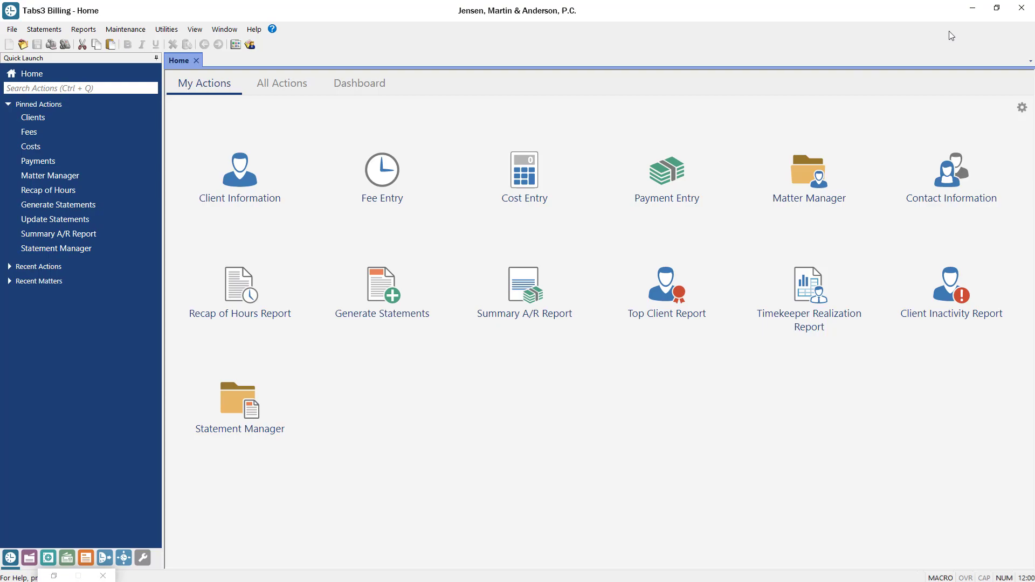
pyautogui.click(1020, 8)
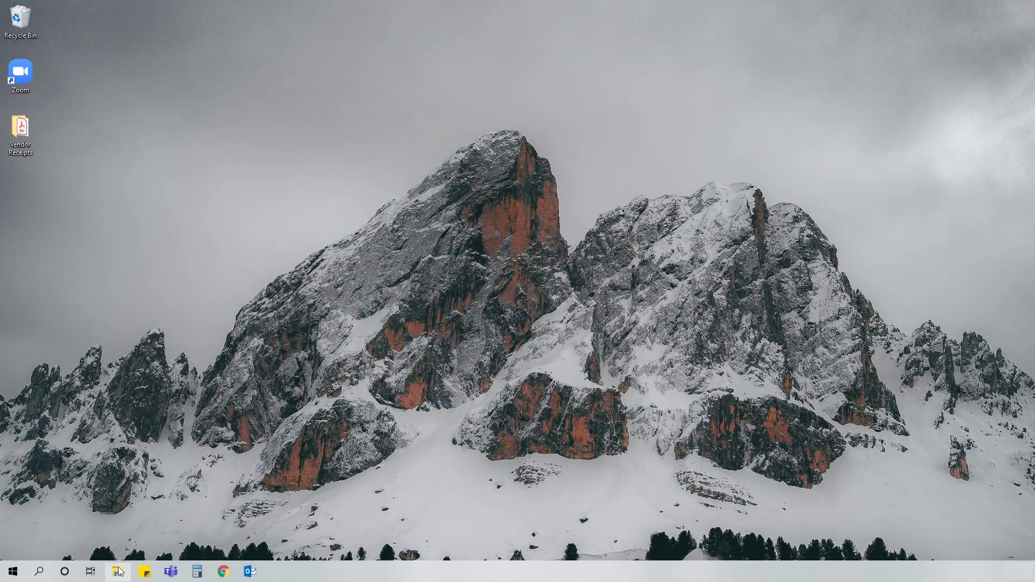
# Bring up File Explorer on Local Disk (F:) showing the Tabs3 folder.
pyautogui.click(118, 572)
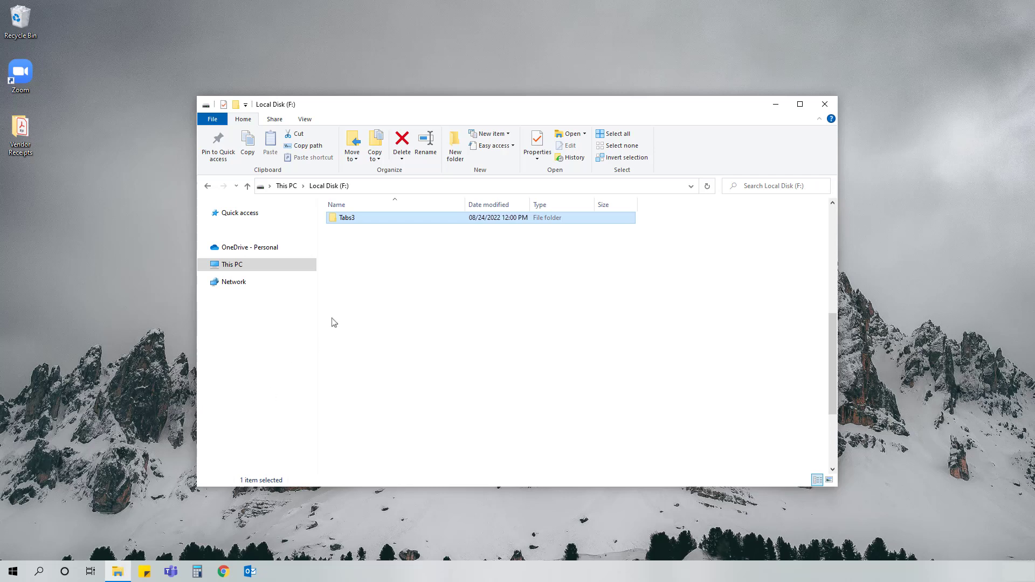
# Copy and paste the Tabs3 folder as a backup on F:, then close File Explorer.
pyautogui.rightClick(422, 217)
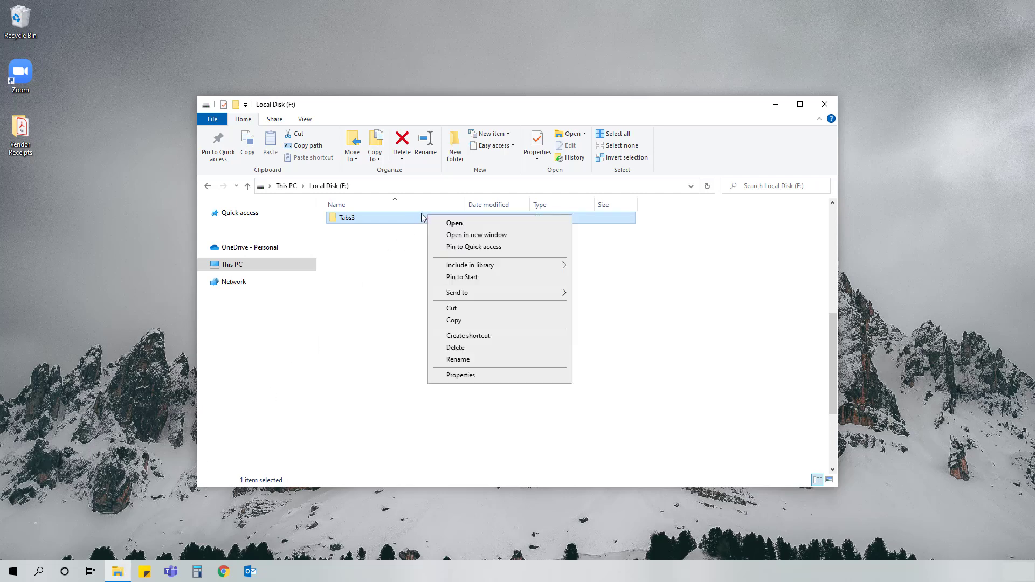
pyautogui.click(470, 320)
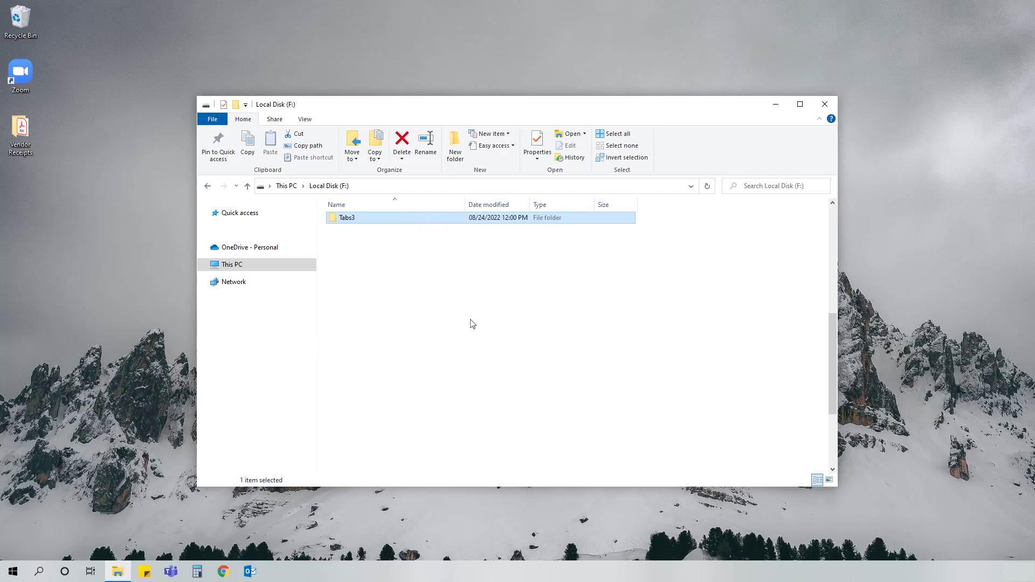
pyautogui.rightClick(467, 248)
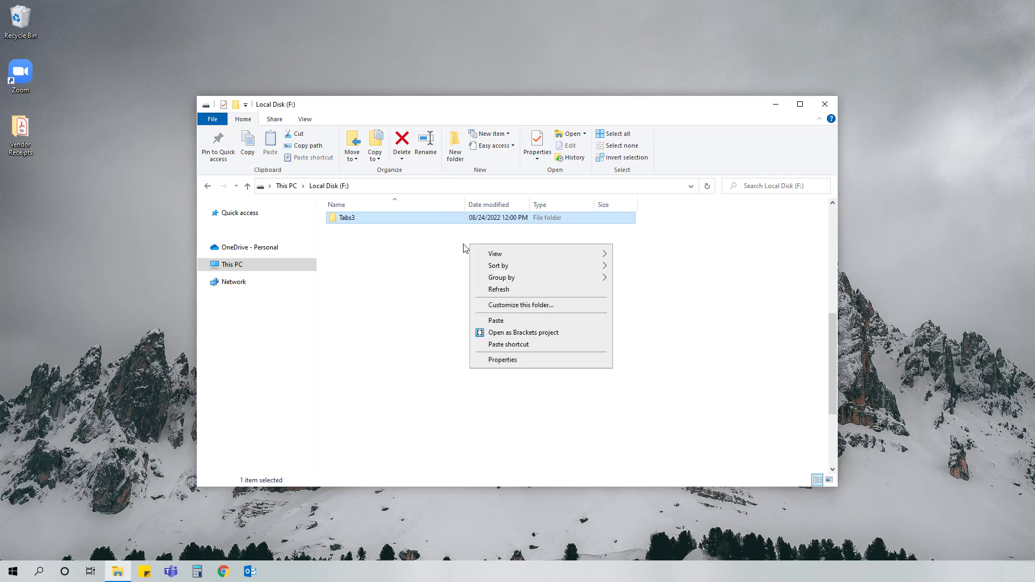
pyautogui.click(519, 321)
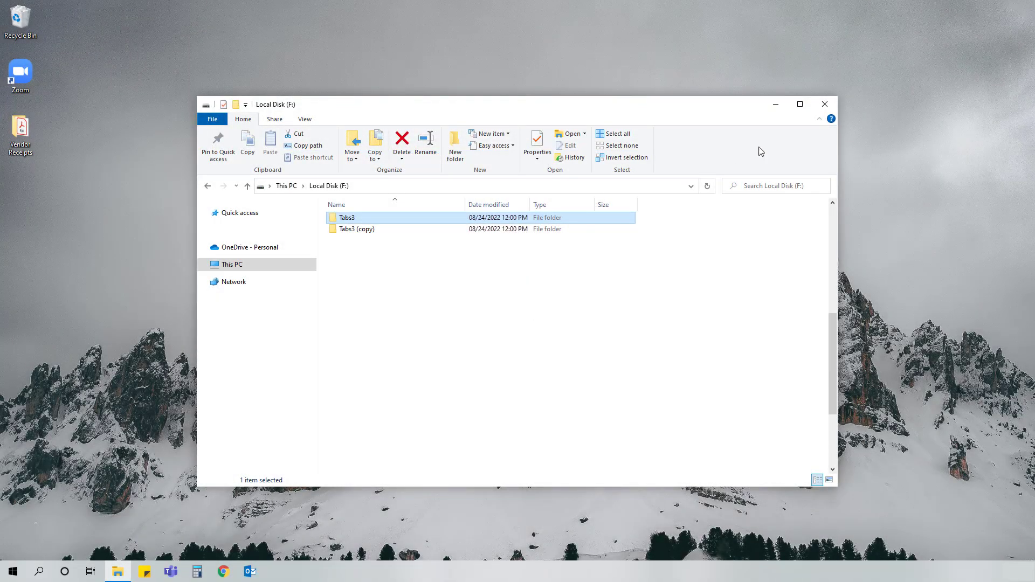
pyautogui.click(825, 106)
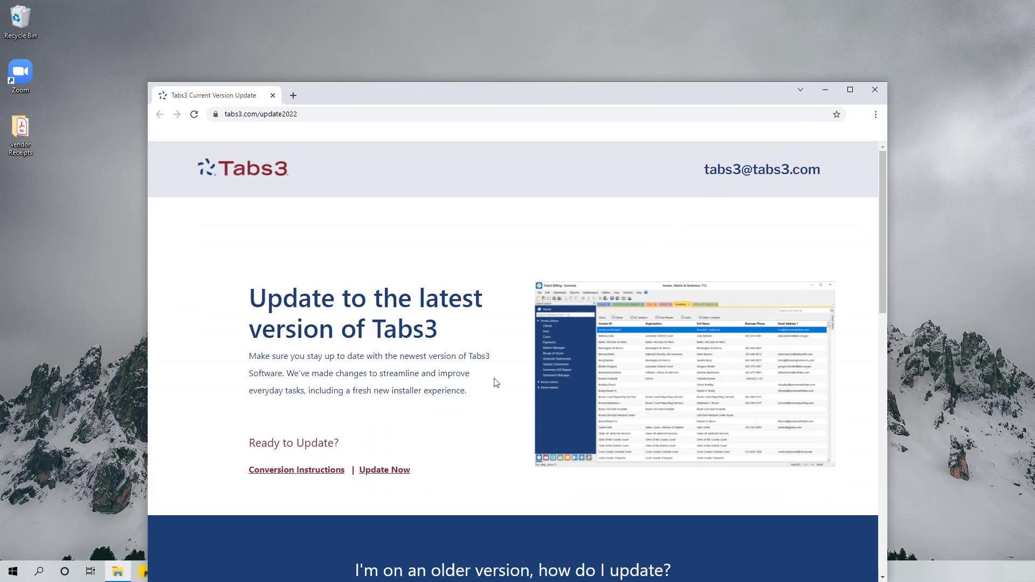
# Download the Tabs3 Version 2022 installer from the Update Now form.
pyautogui.click(387, 471)
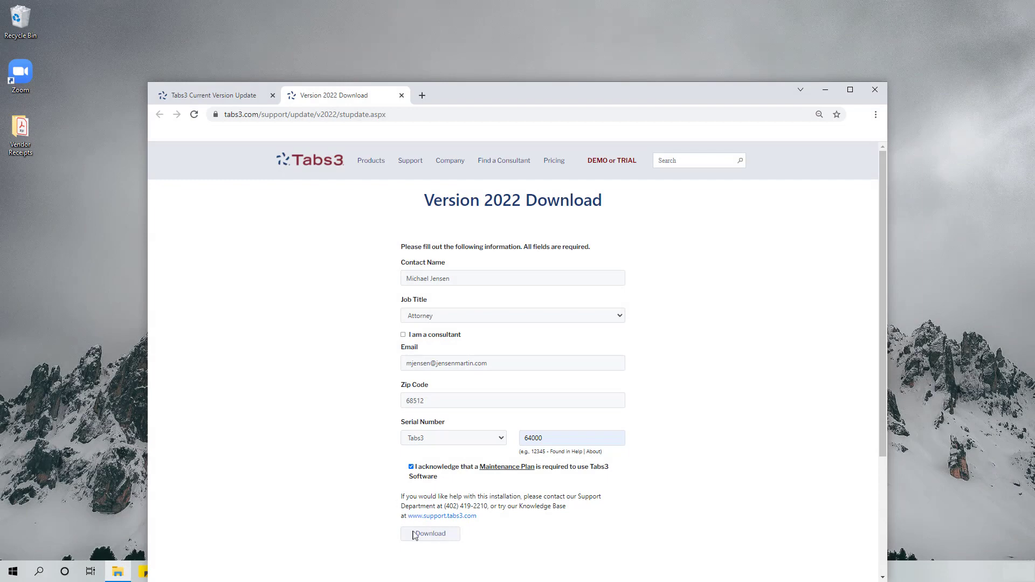
pyautogui.click(414, 534)
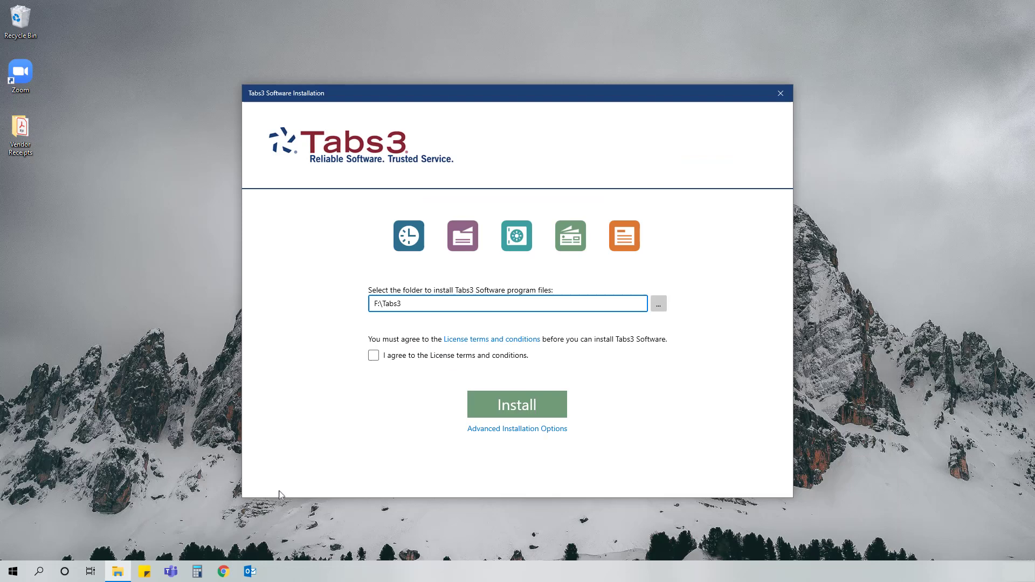
# Agree to the license, install version 2022 to F:\Tabs3, and finish the data conversion.
pyautogui.click(373, 356)
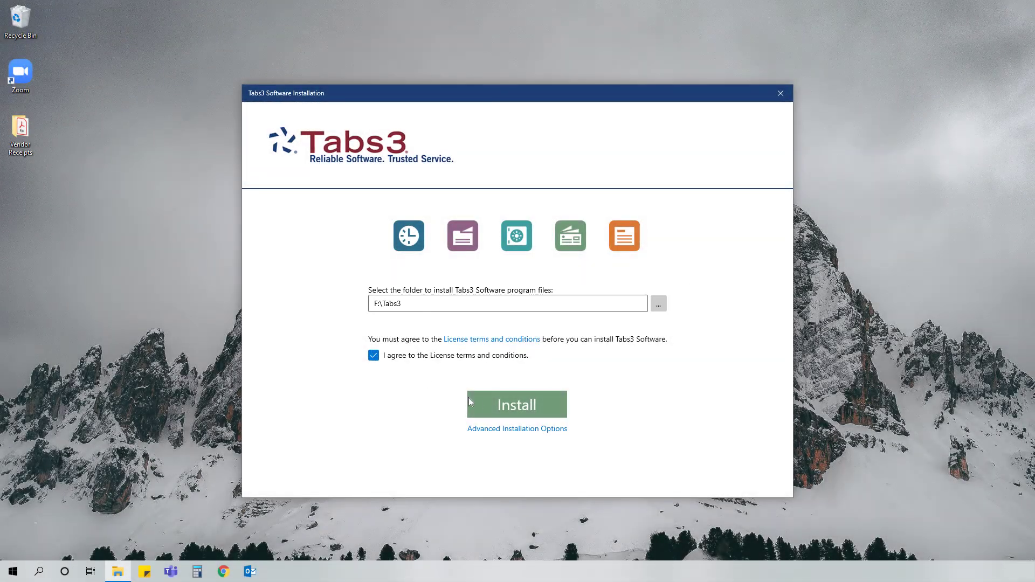
pyautogui.click(477, 406)
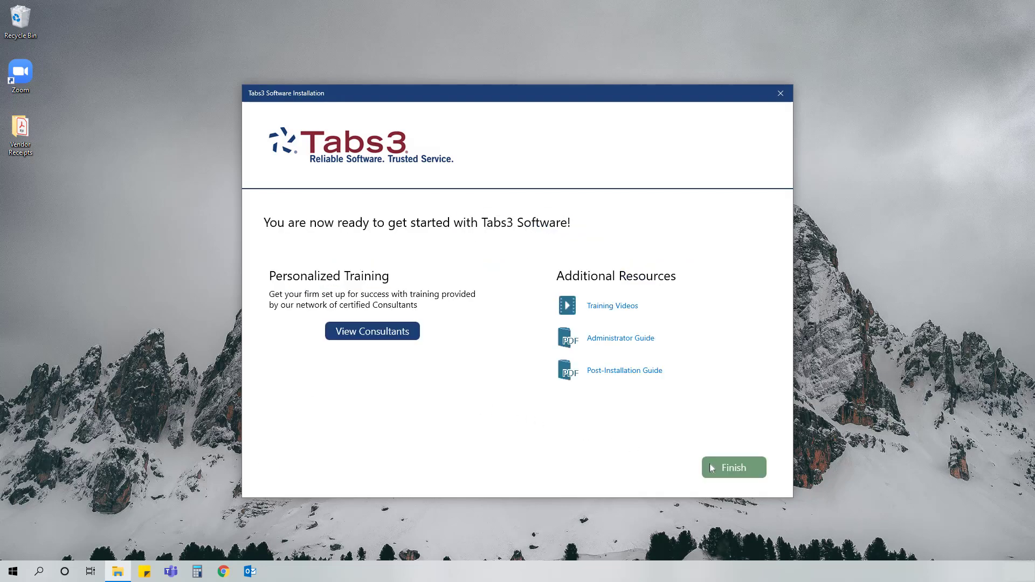
pyautogui.click(712, 468)
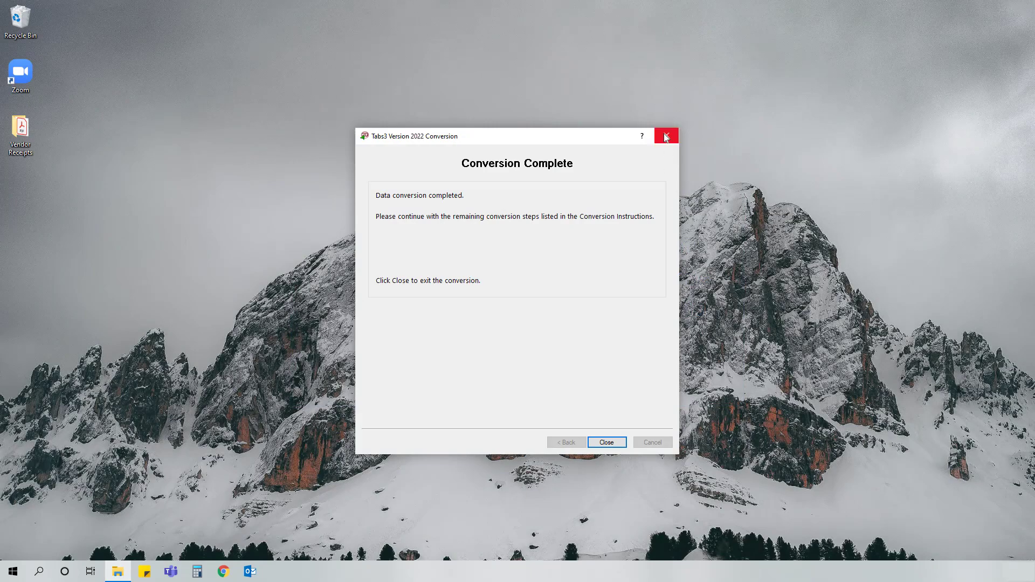
pyautogui.click(665, 137)
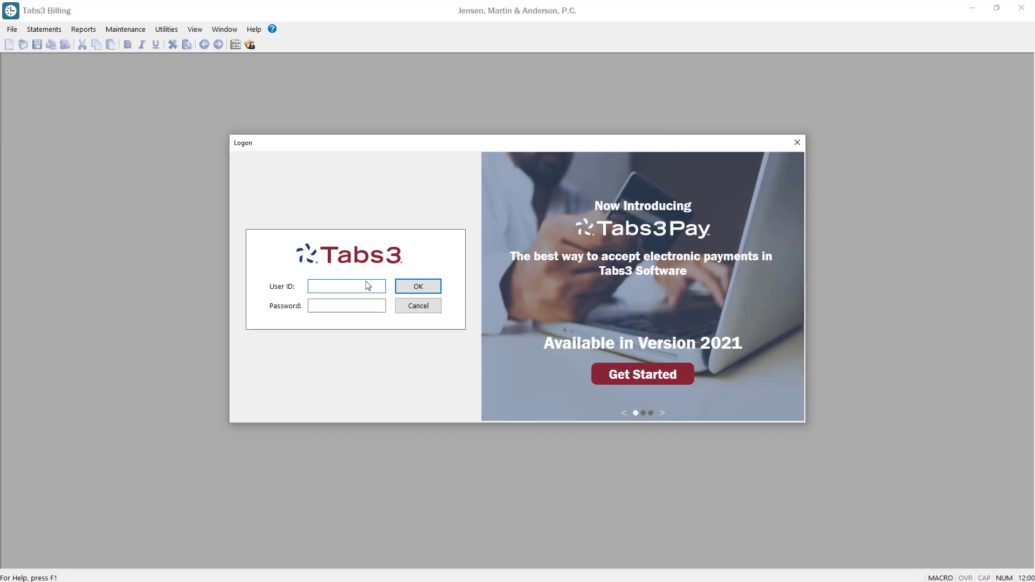
pyautogui.write('SKL')
# Log on to Tabs3 Billing and unlock the system from the Lockout Active dialog.
pyautogui.click(364, 303)
pyautogui.write('password')
pyautogui.click(402, 287)
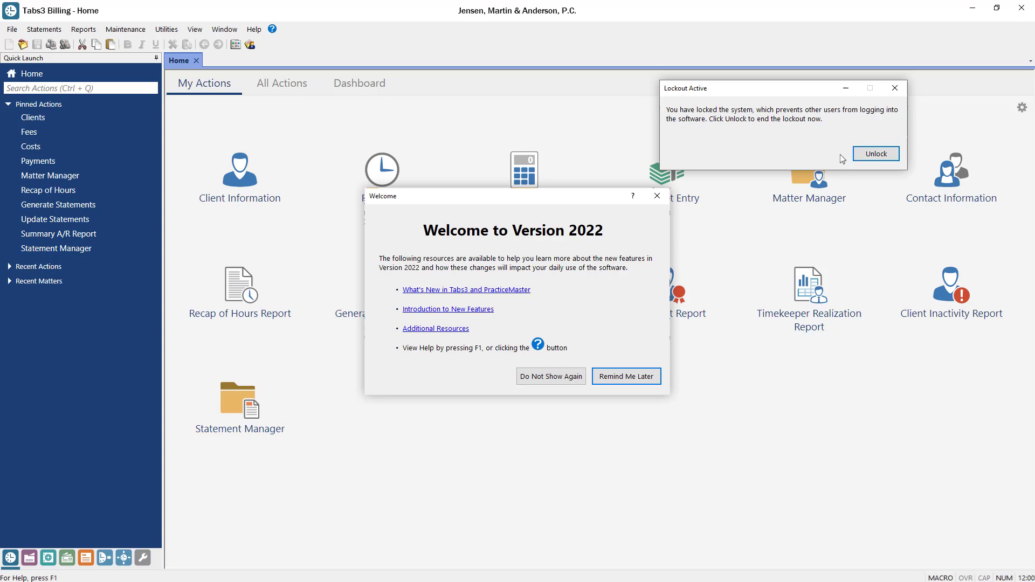
pyautogui.click(861, 154)
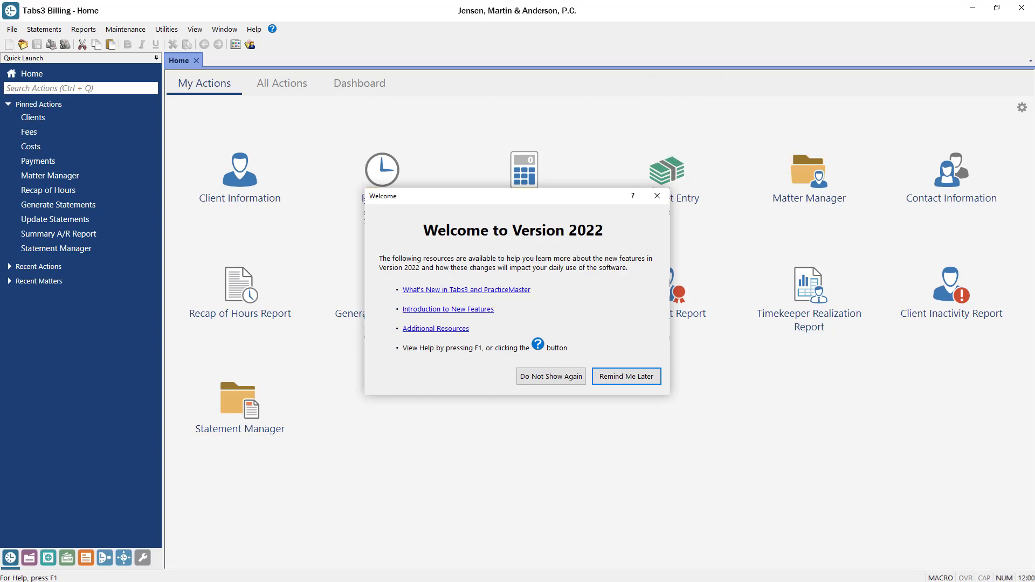